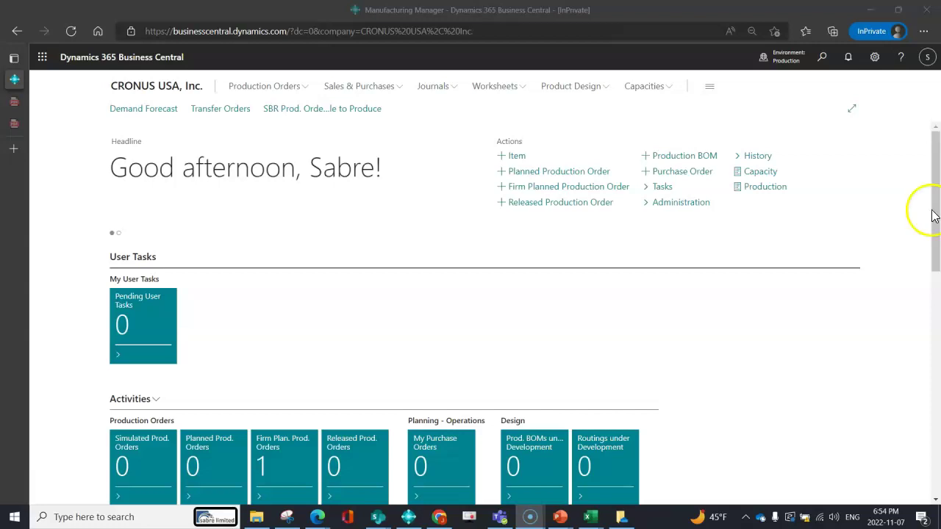
- Search for "customer" and open the Customers list
click(826, 63)
text(customer)
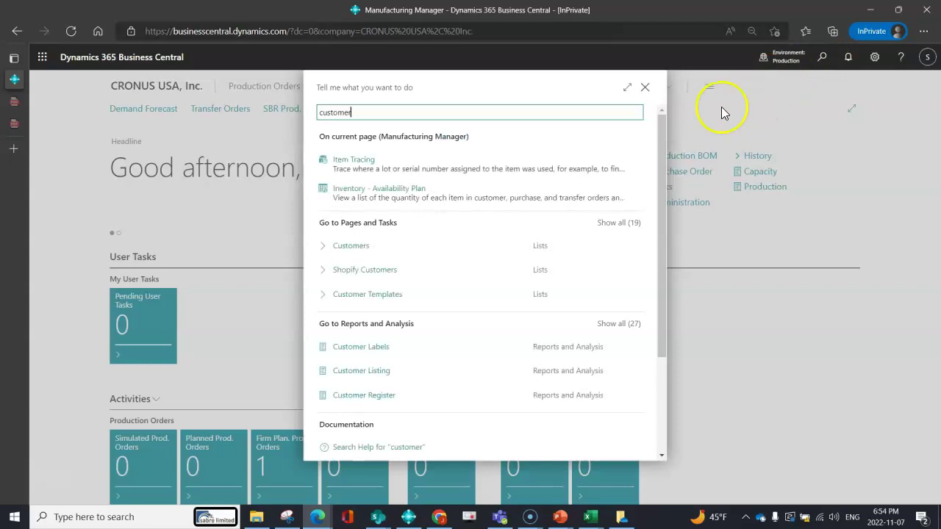
click(367, 248)
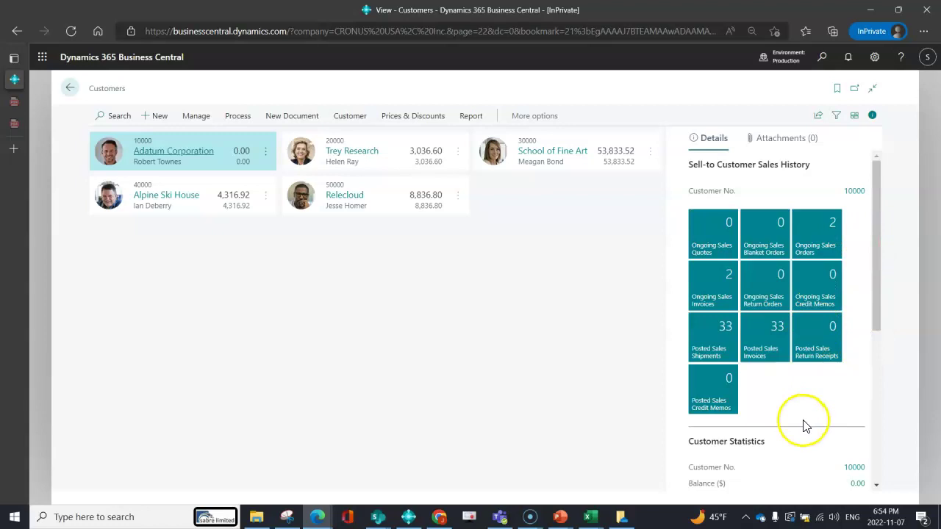
- Review the customer statistics for Adatum Corporation and open its customer card
scroll(787, 367, down, 2)
scroll(860, 345, down, 2)
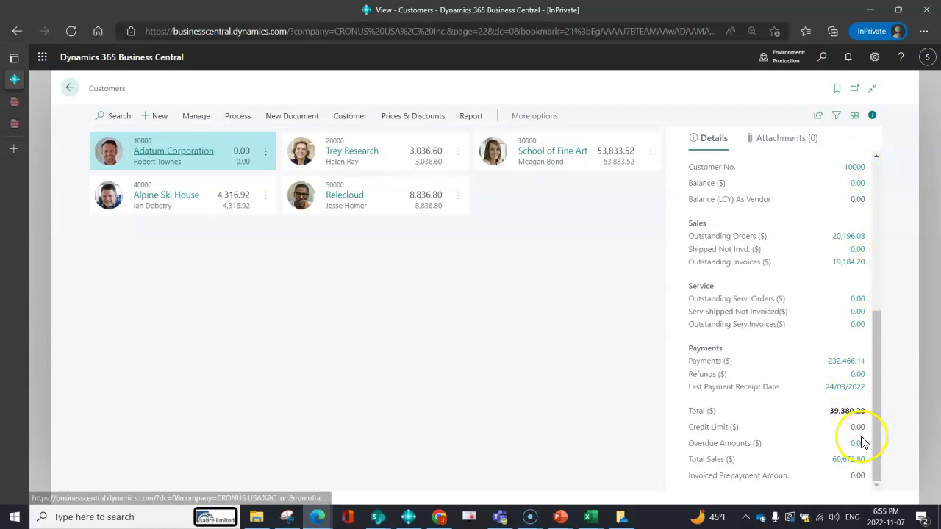
click(857, 168)
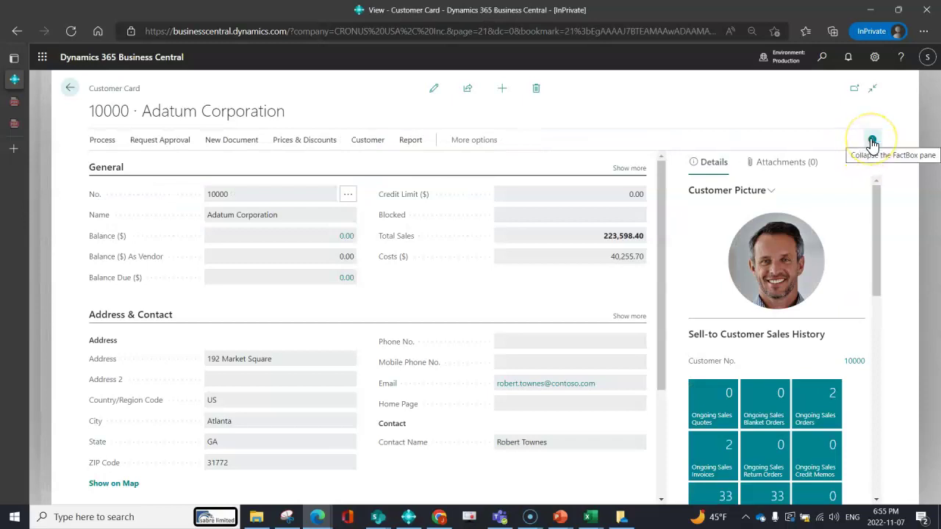
- Collapse the FactBox pane on the customer card and expand it again
click(872, 141)
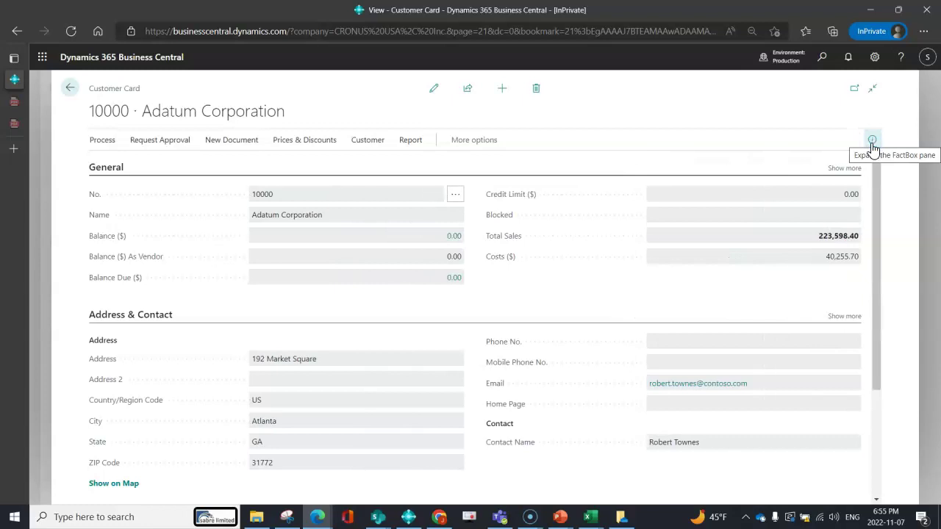
click(872, 141)
click(817, 221)
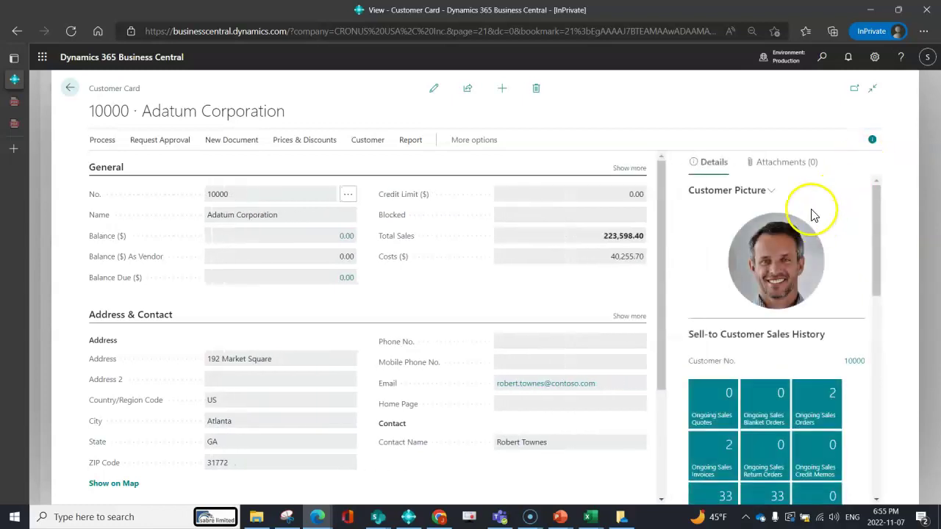
- Look at the customer's attachments, links and notes, and return to the details to review the Sell-to Customer Sales History
click(796, 167)
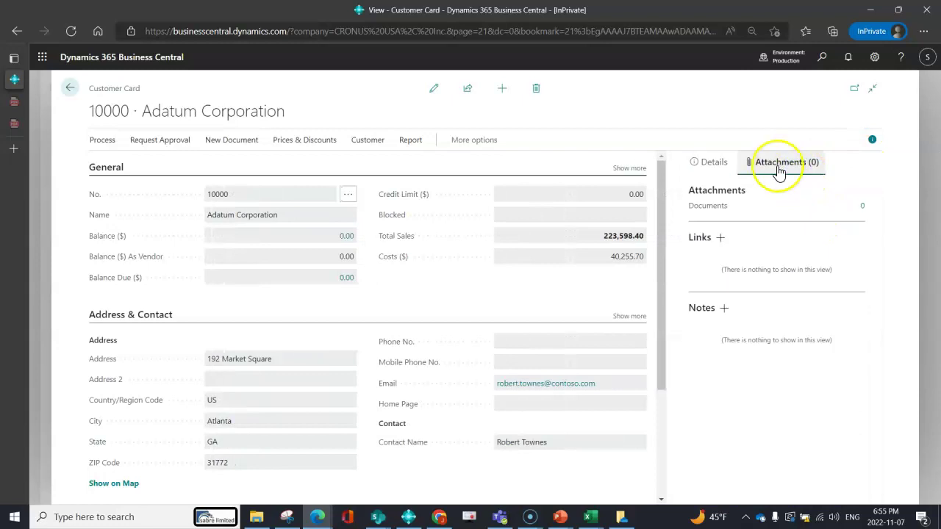
click(712, 163)
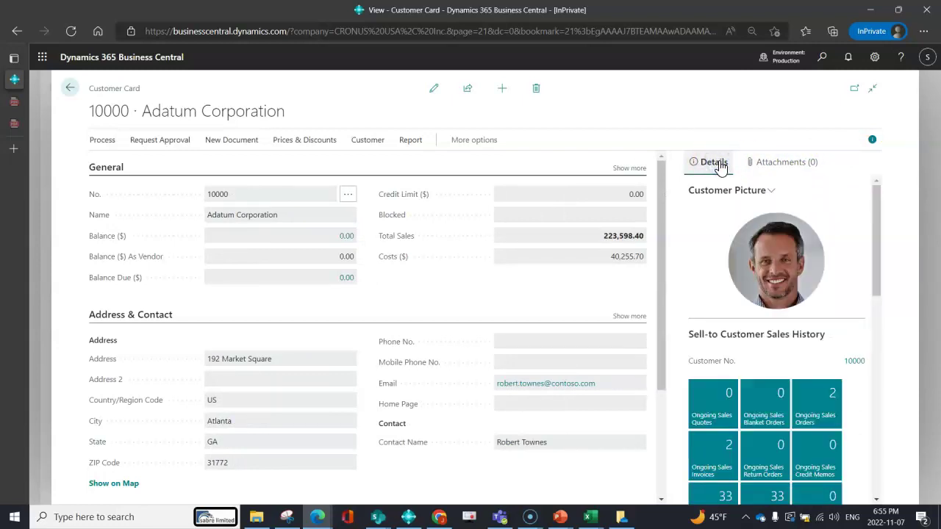
scroll(756, 246, down, 2)
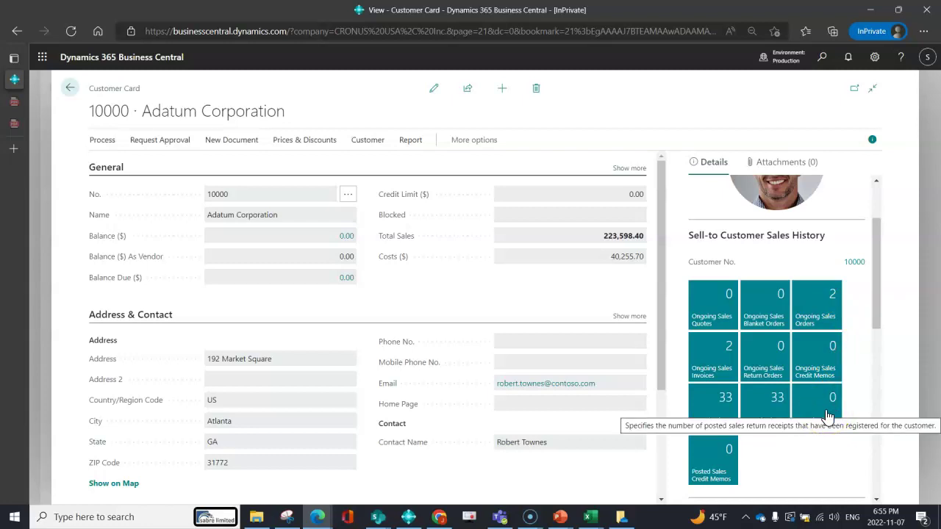
click(801, 483)
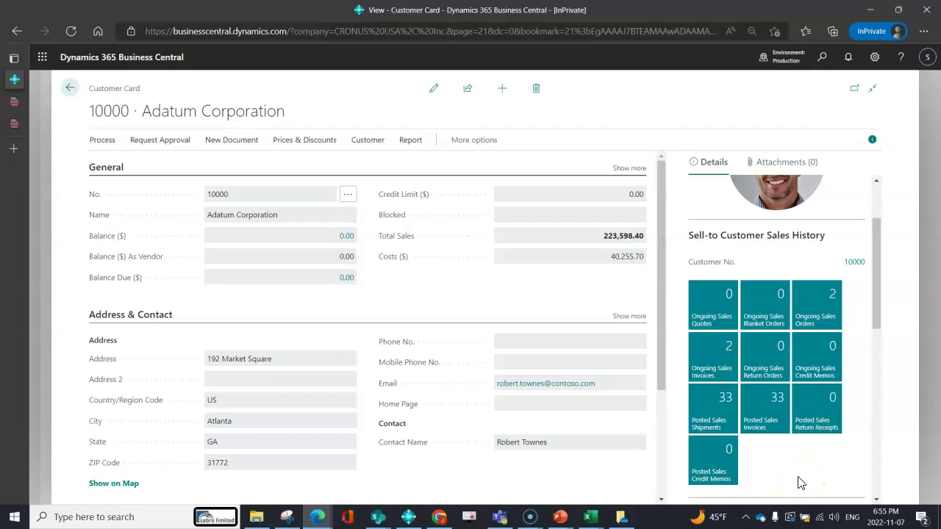
- Start personalising the Customer Card page and bring the Sell-to Customer Sales History part into view
click(874, 57)
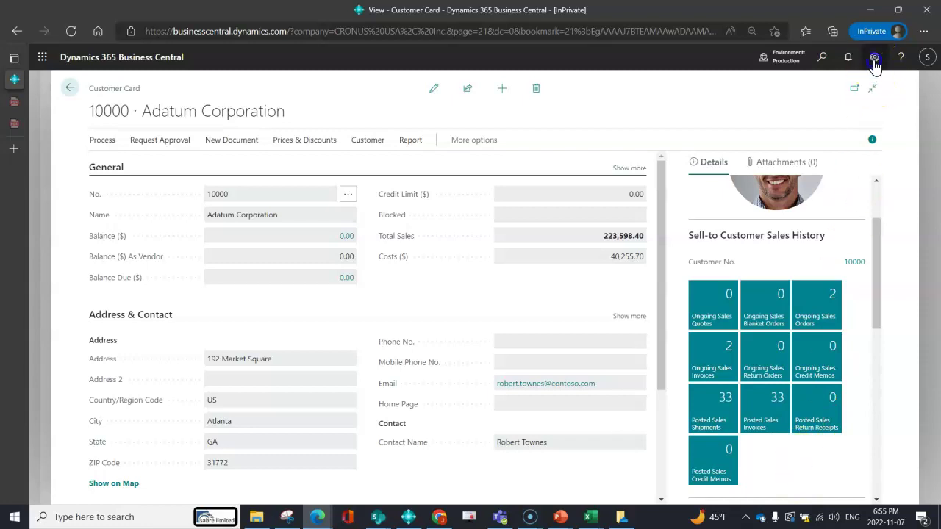
click(803, 135)
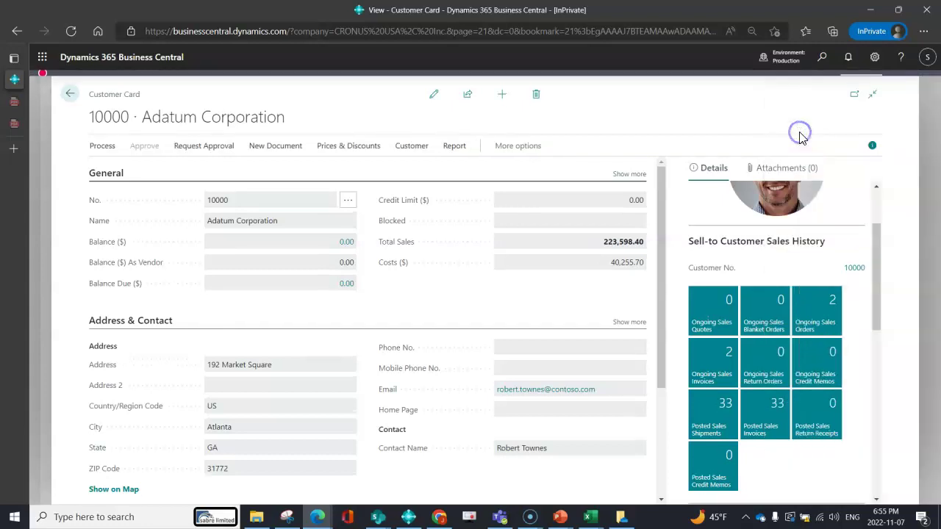
scroll(804, 298, down, 3)
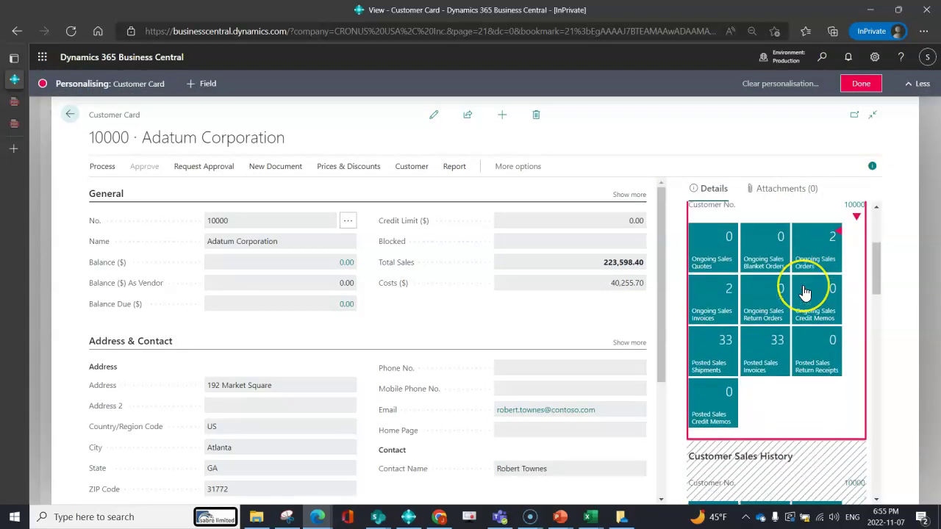
scroll(804, 292, up, 2)
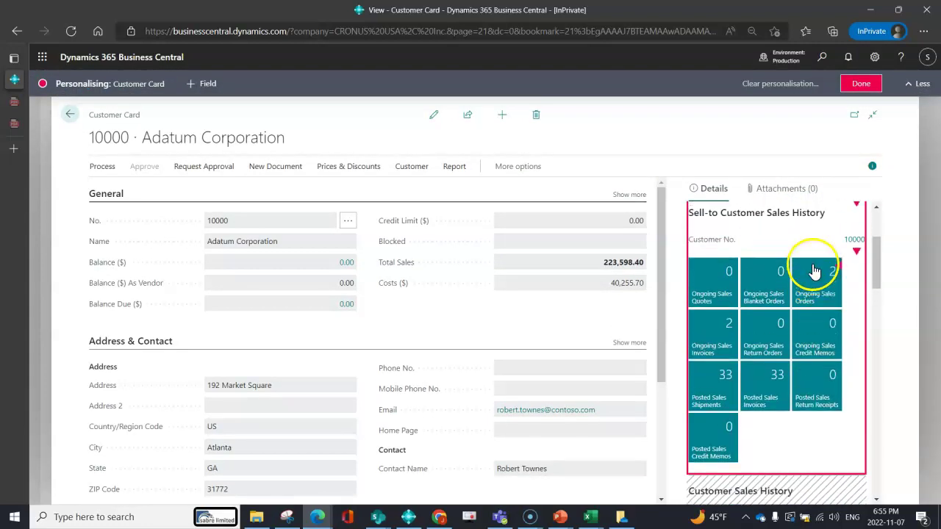
- Hide the Sell-to Customer Sales History part and show it again
click(857, 207)
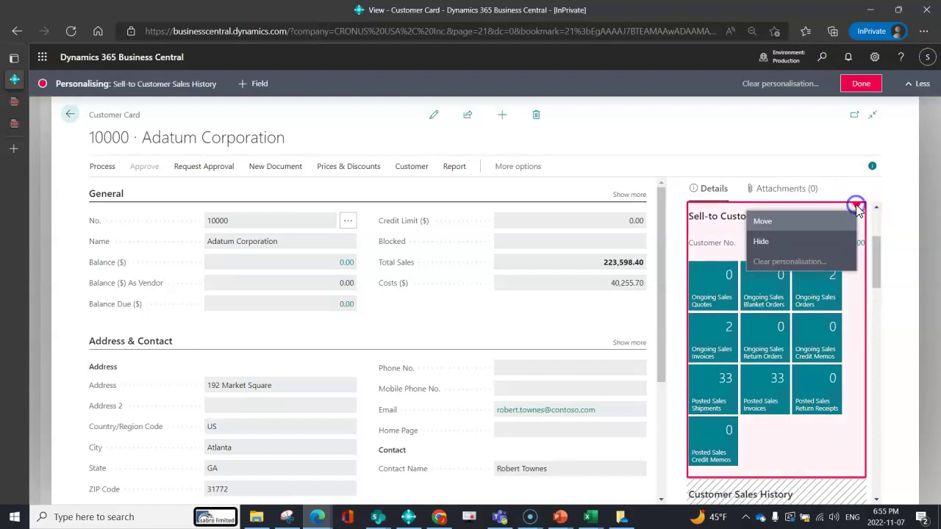
click(845, 244)
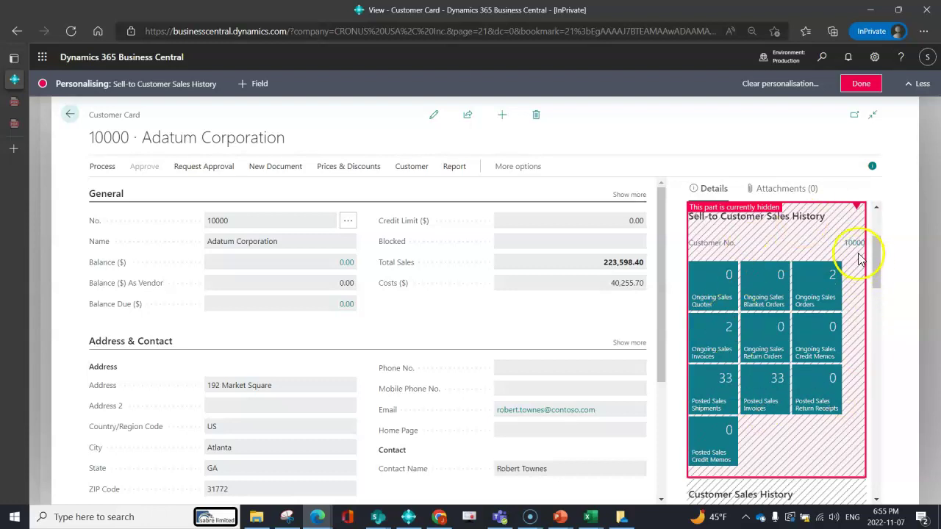
click(857, 208)
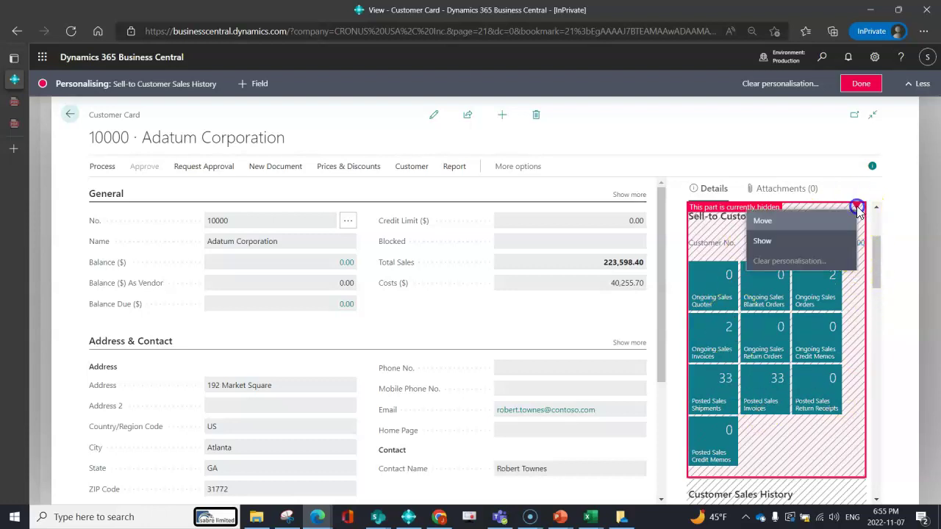
click(835, 242)
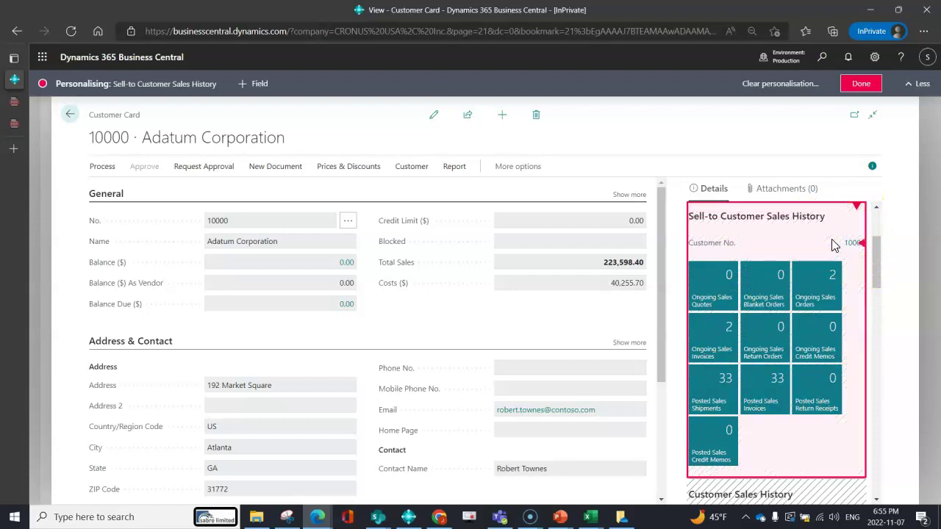
- Remove the Posted Sales Return Receipts and Ongoing Sales Return Orders tiles from the Sell-to Customer Sales History
click(840, 376)
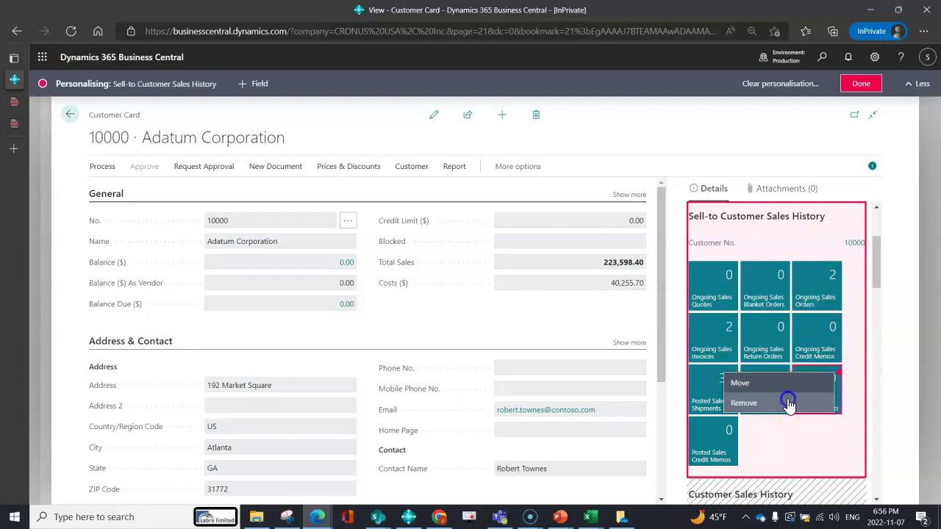
click(788, 402)
click(788, 320)
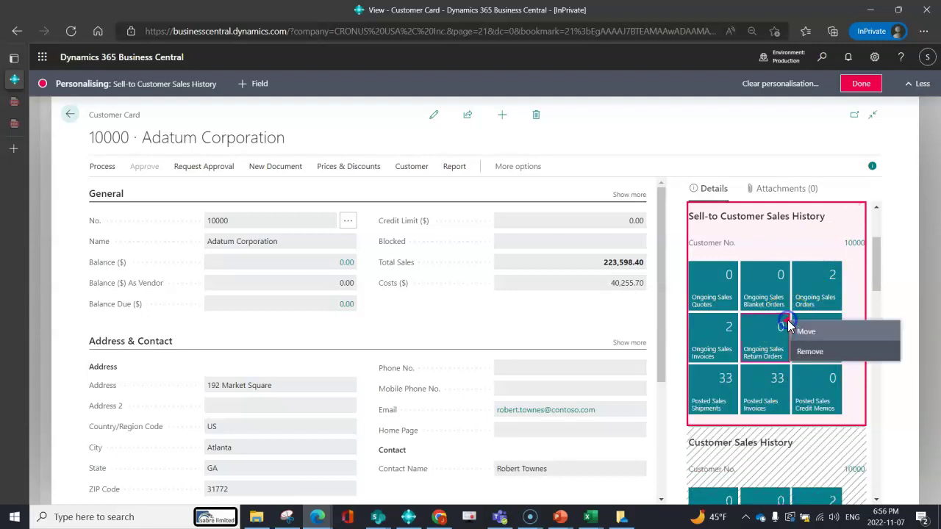
click(809, 358)
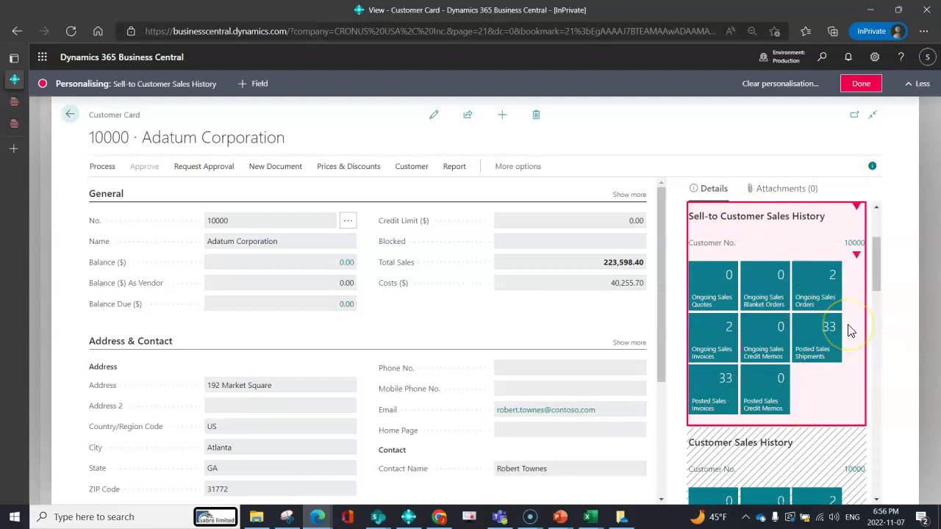
- Clear all personalisation of the Customer Card page and finish personalising
click(789, 188)
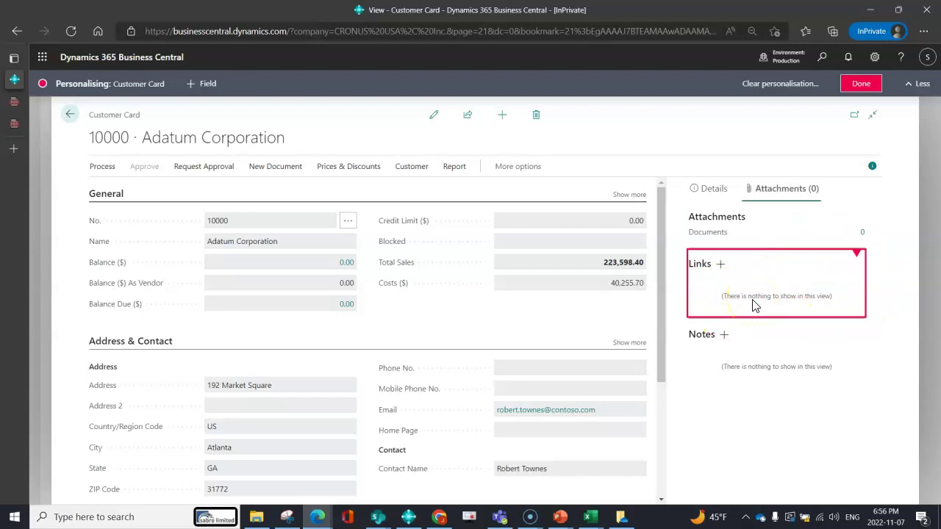
click(805, 87)
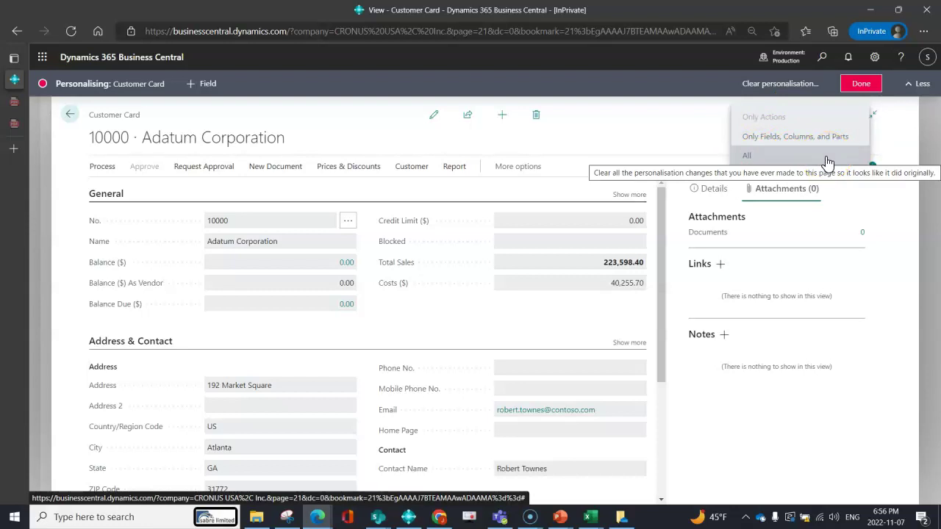
click(853, 139)
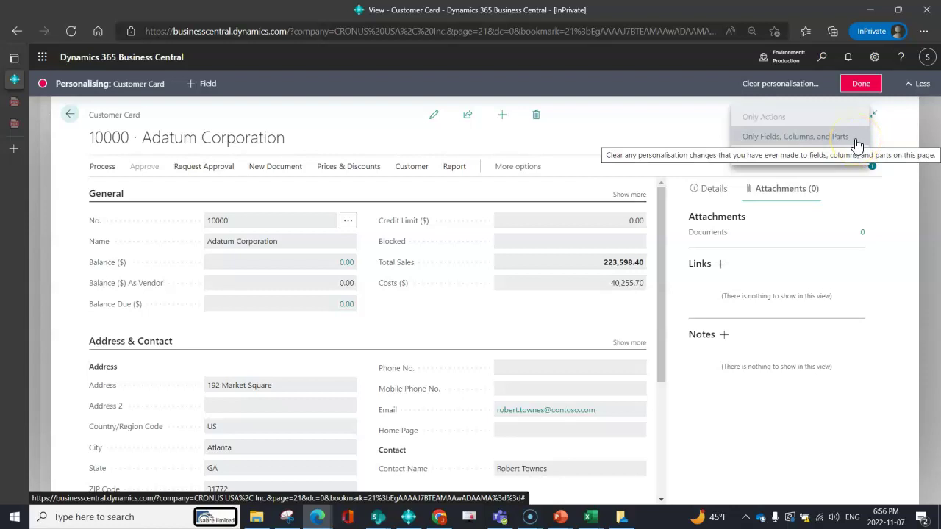
click(847, 120)
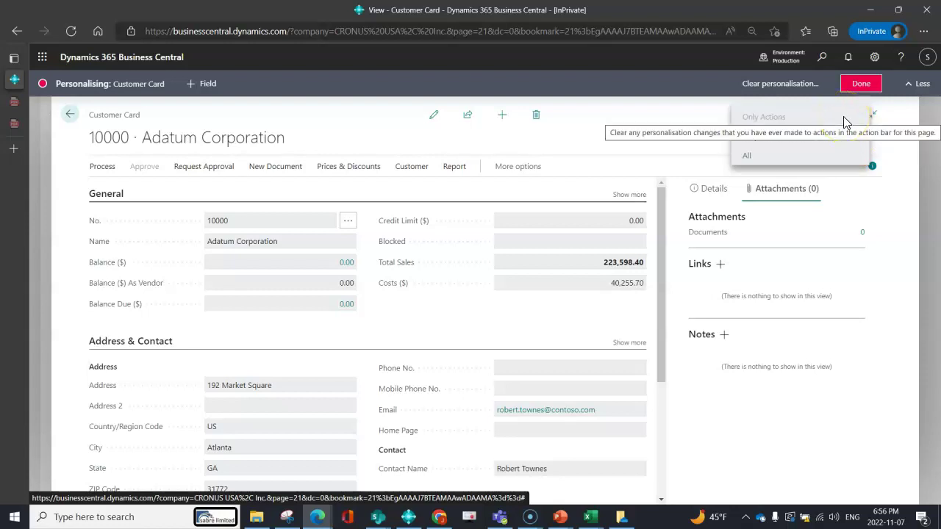
click(831, 153)
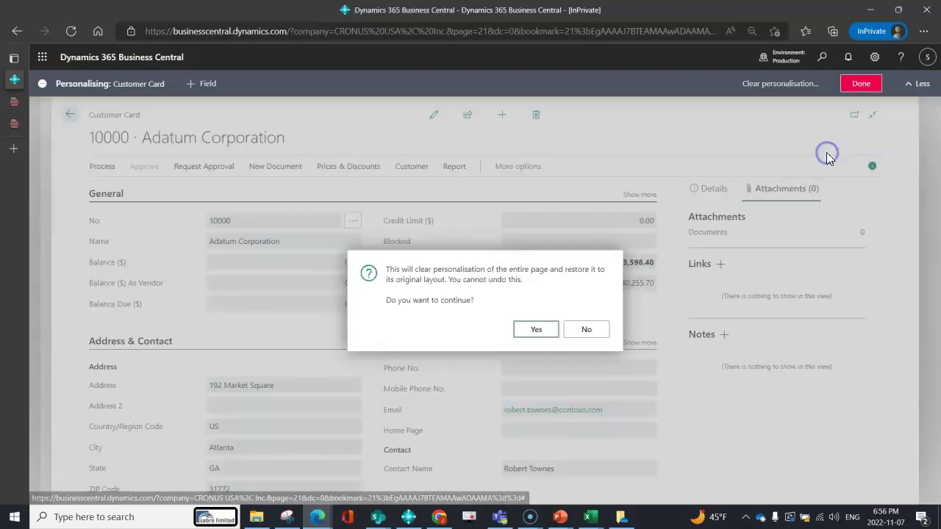
click(536, 334)
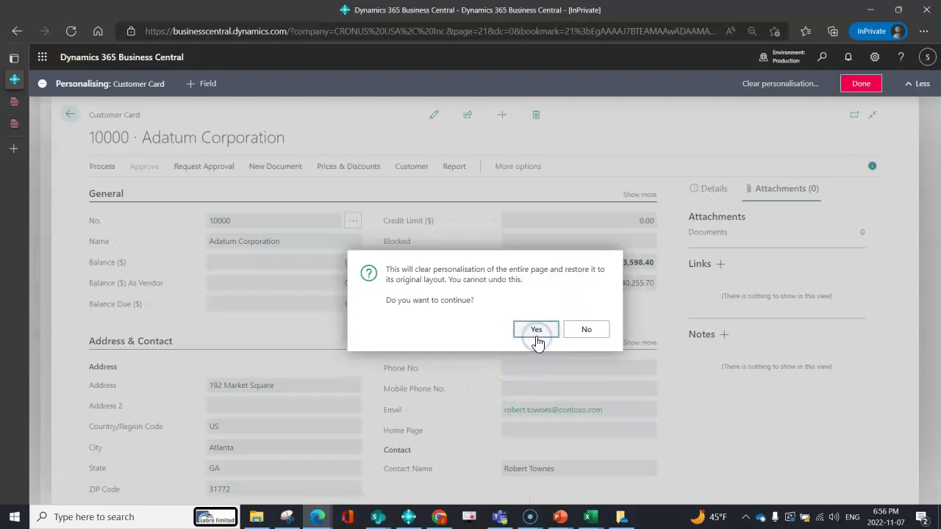
click(583, 332)
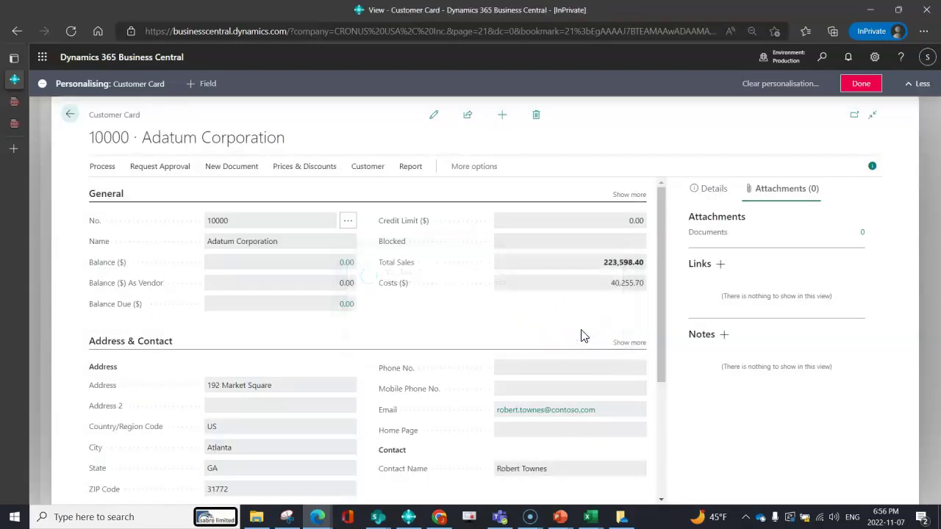
click(861, 83)
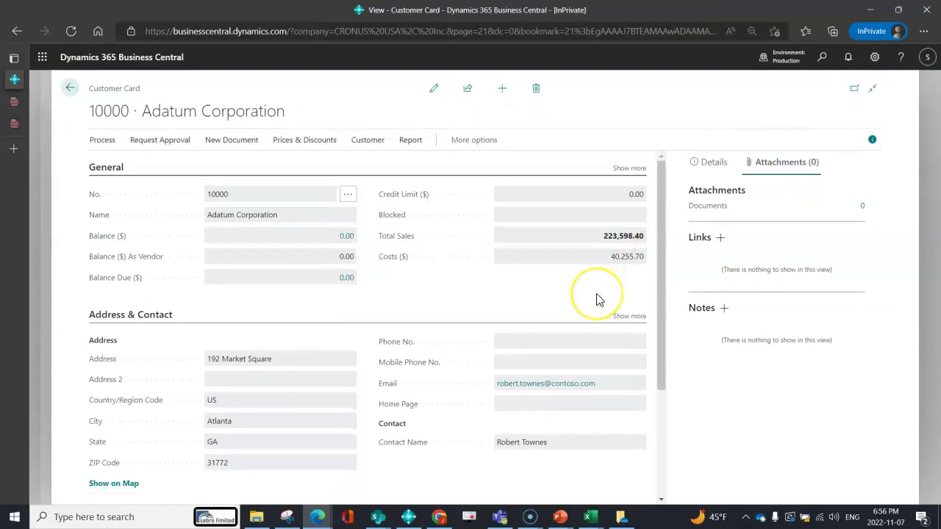
- Reopen the Adatum Corporation card from the Customers list and check the tiles in its Sell-to Customer Sales History
key(Escape)
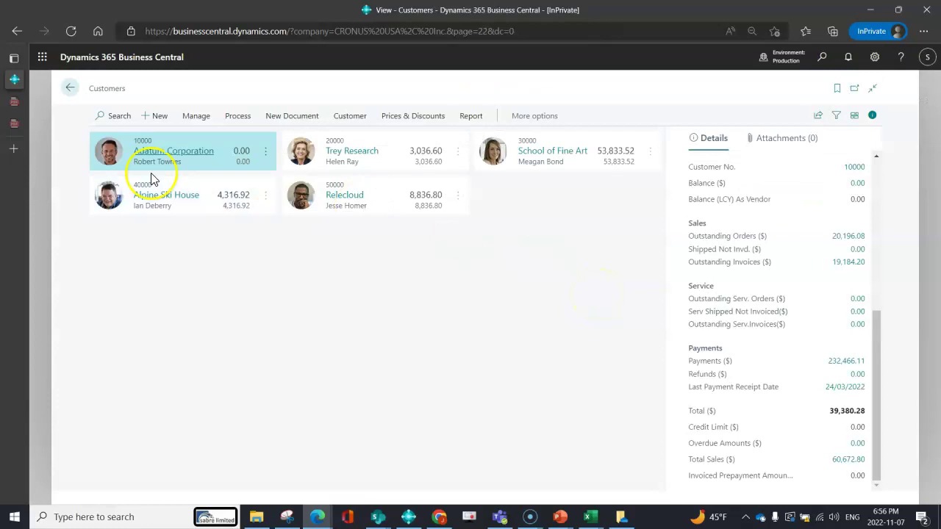
click(162, 153)
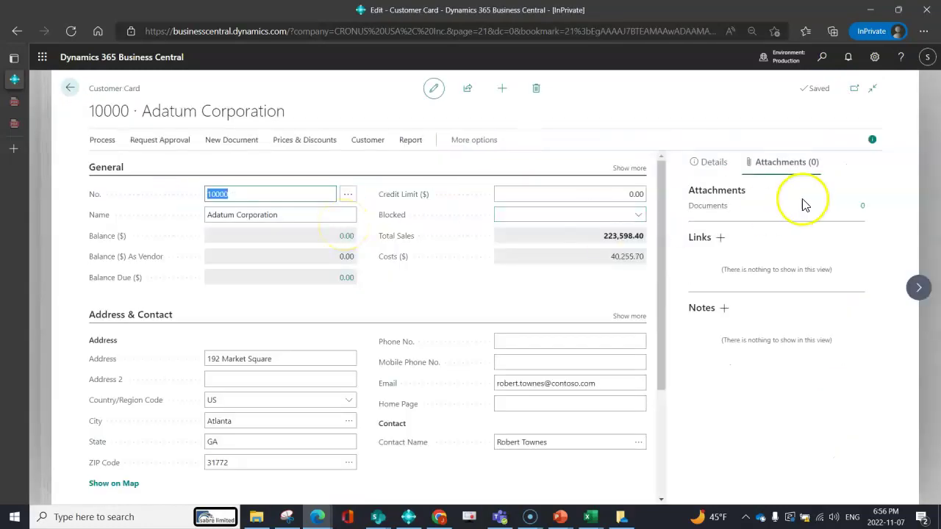
click(712, 163)
scroll(764, 217, down, 1)
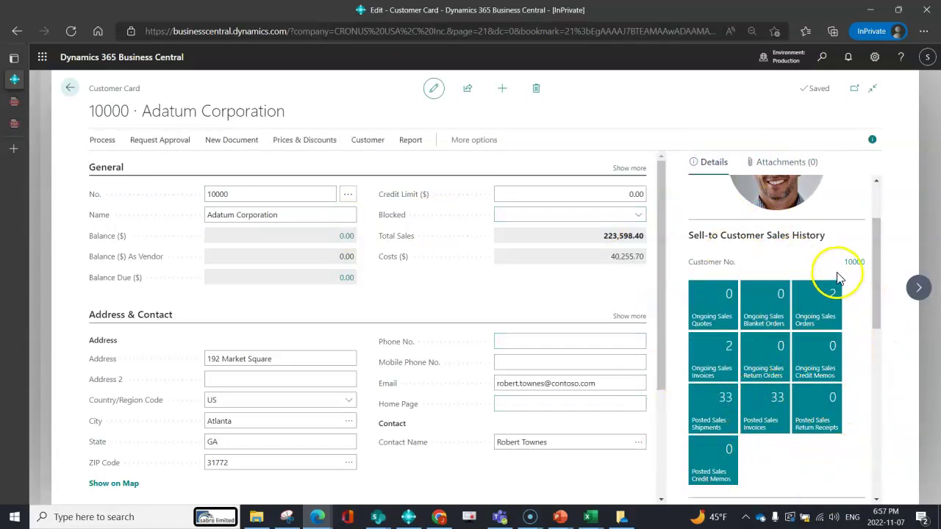
- Display the Customers page in the list layout and select the Trey Research row
click(70, 89)
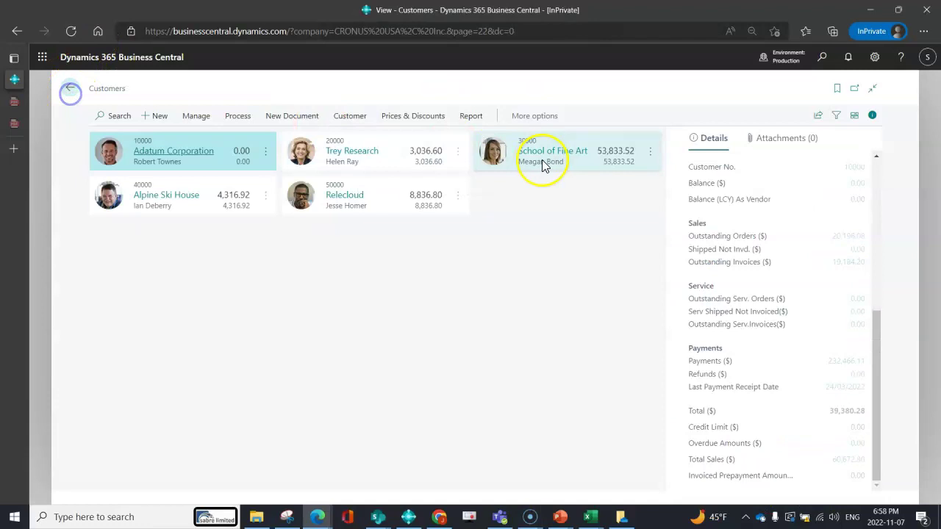
click(852, 118)
click(819, 145)
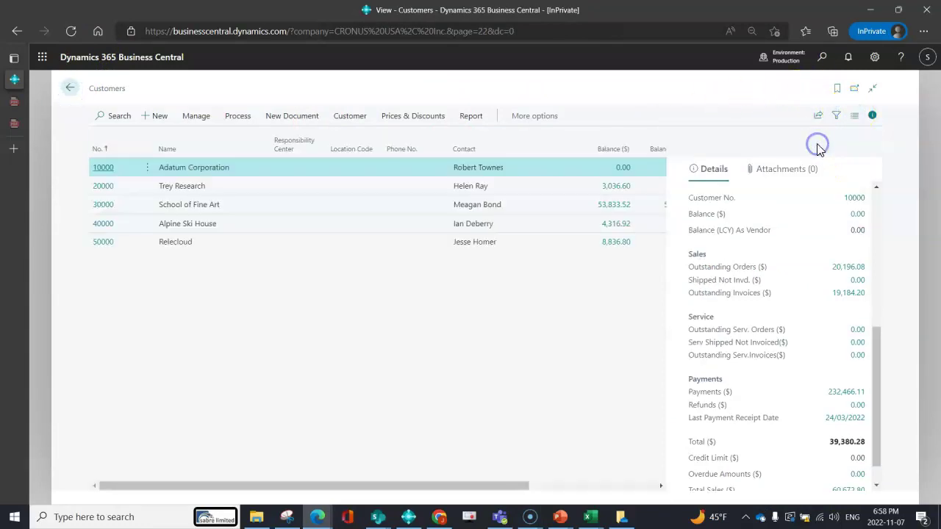
click(394, 190)
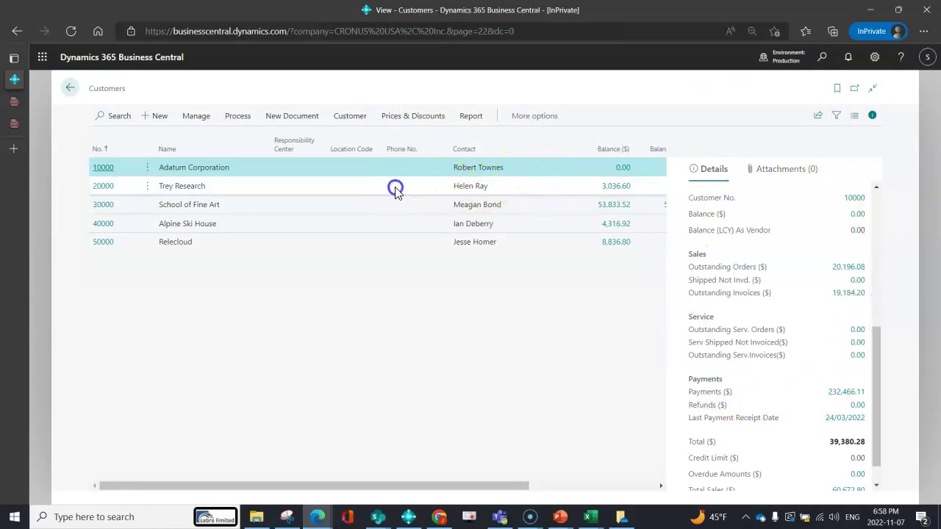
- Select the School of Fine Art, Alpine Ski House and Relecloud rows in turn and compare each customer's FactBox details
click(441, 209)
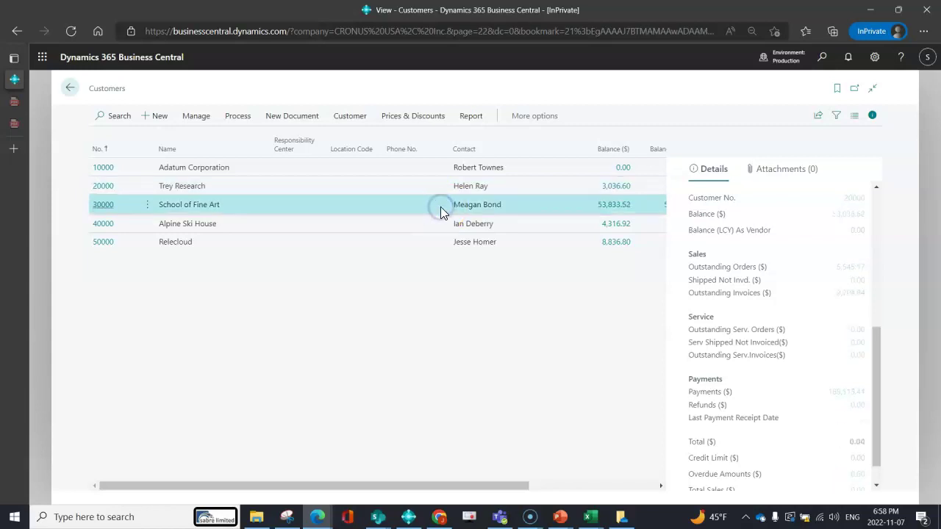
click(521, 230)
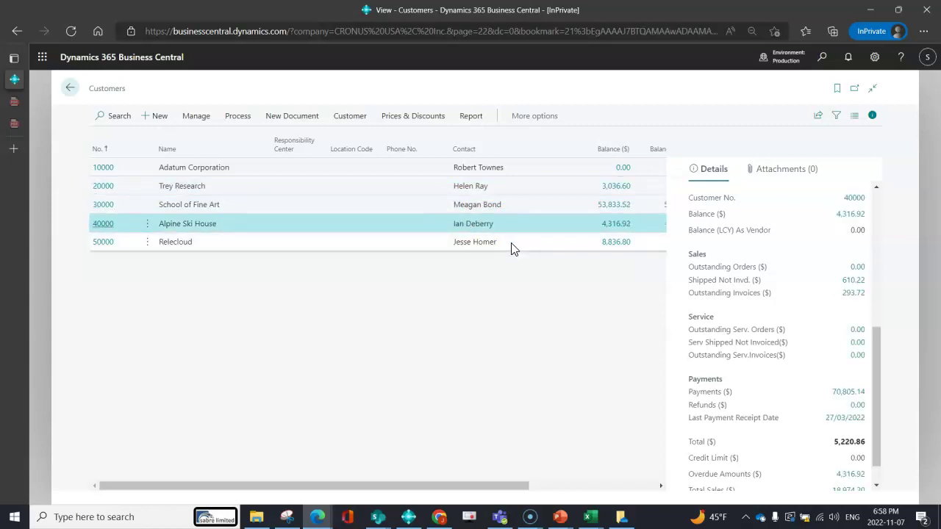
click(513, 246)
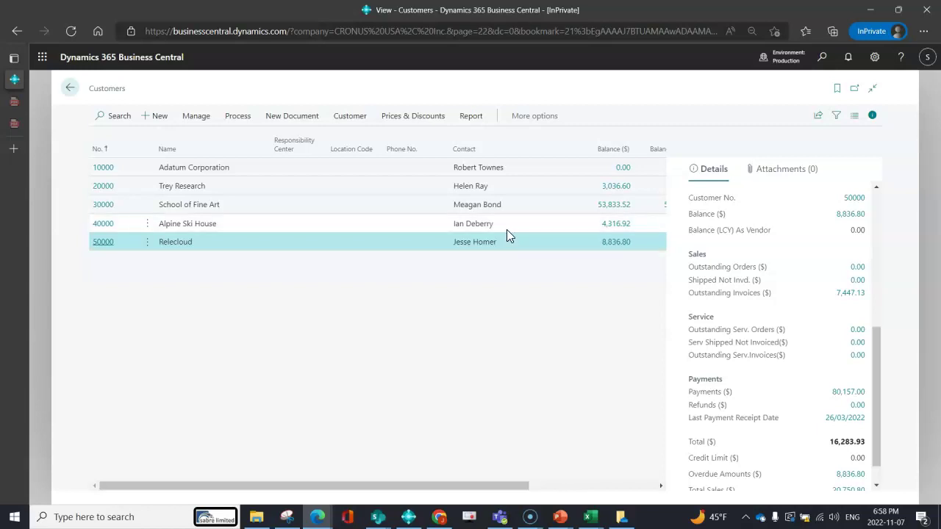
click(335, 250)
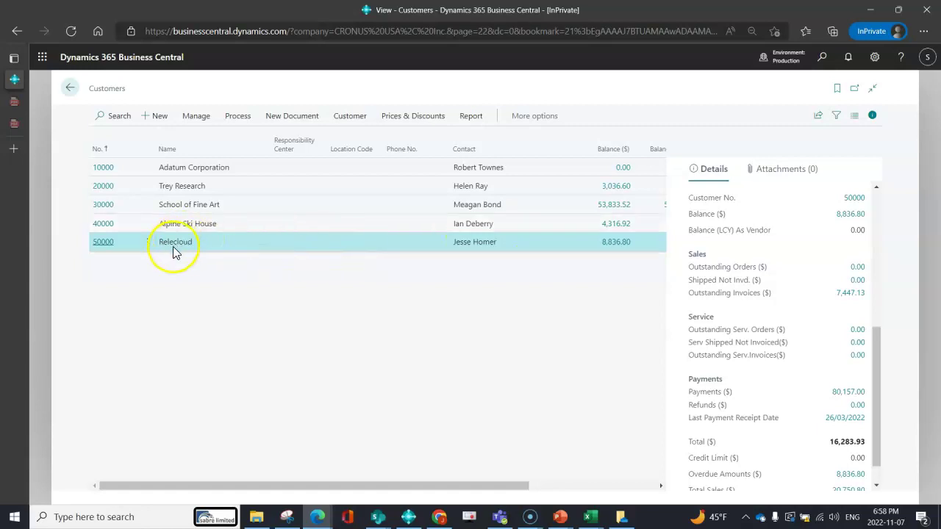
- View the ledger entries behind Alpine Ski House's Balance ($) from the FactBox and return to the Customers list
click(185, 223)
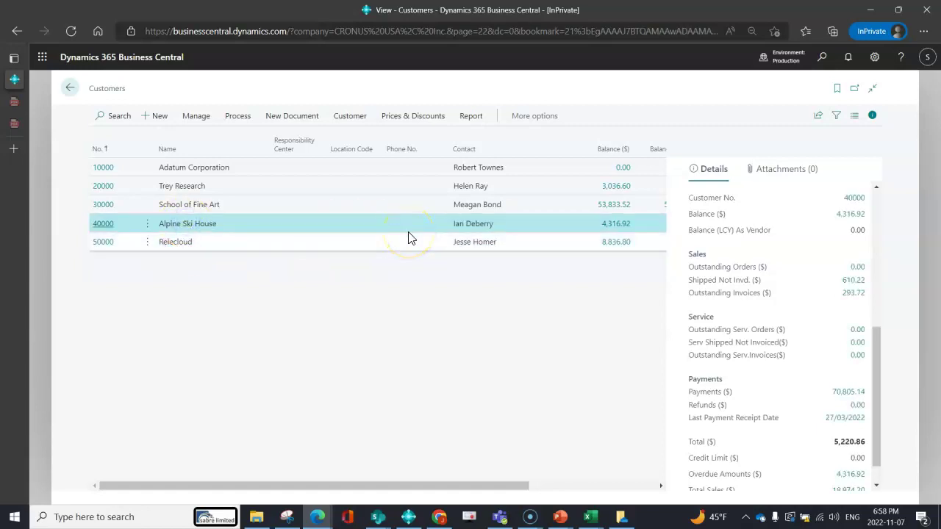
click(714, 223)
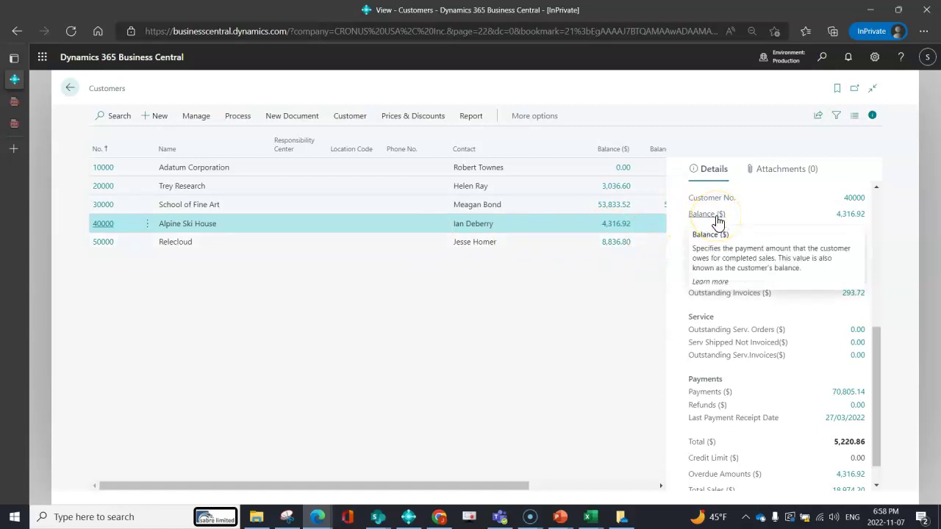
click(860, 217)
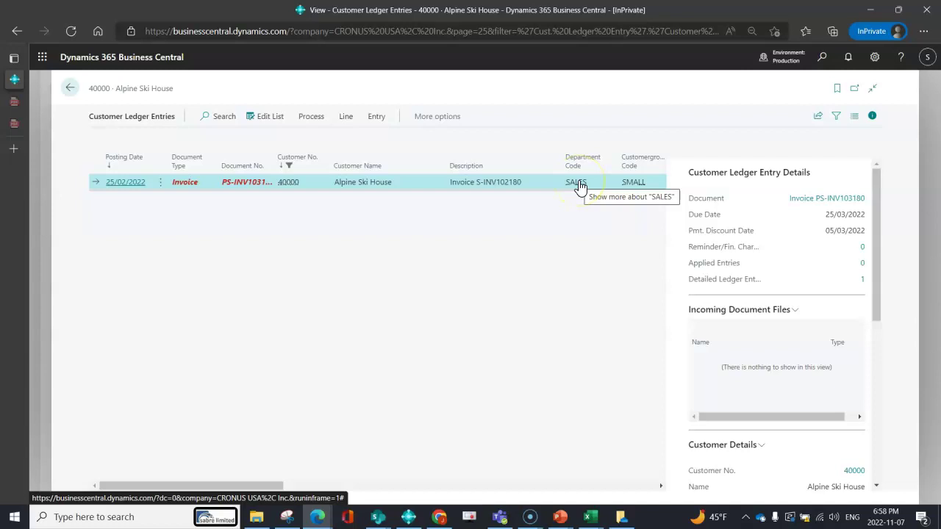
click(71, 90)
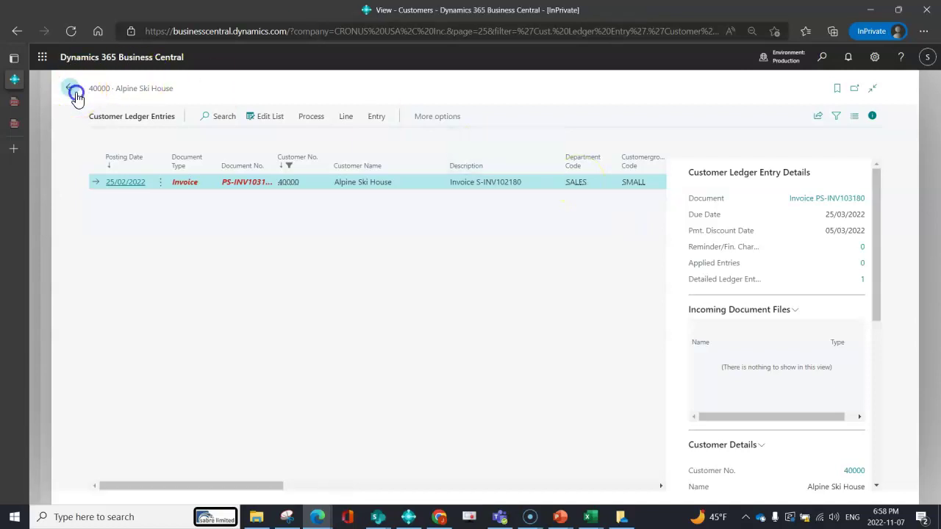